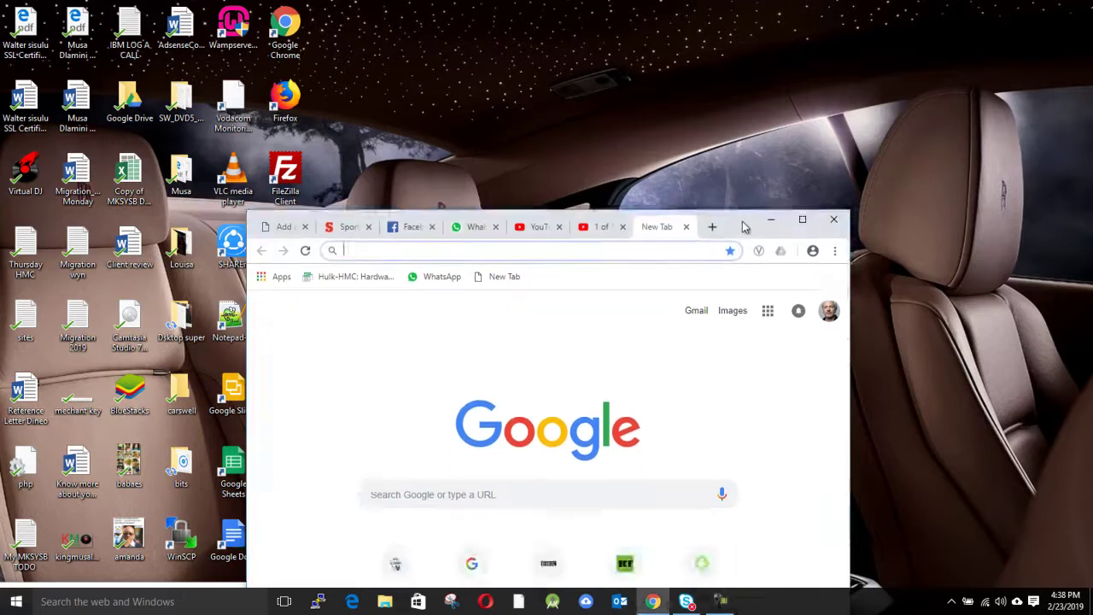
# Step: Maximize Chrome and load the kingmusa.co.za/apps/ site
pyautogui.click(656, 27)
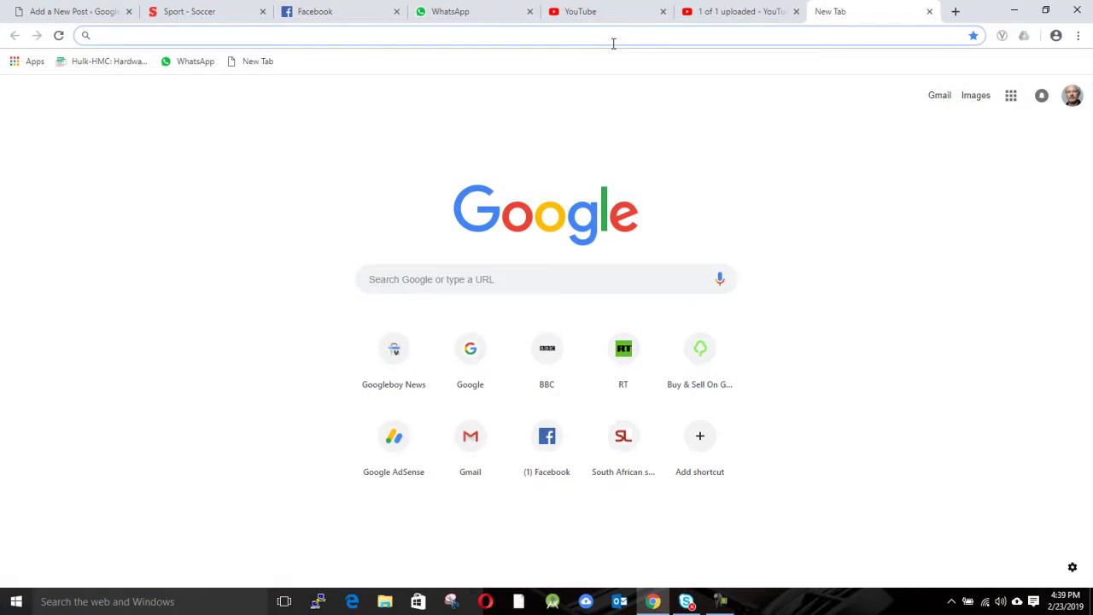
pyautogui.write('kingmusa.co.za')
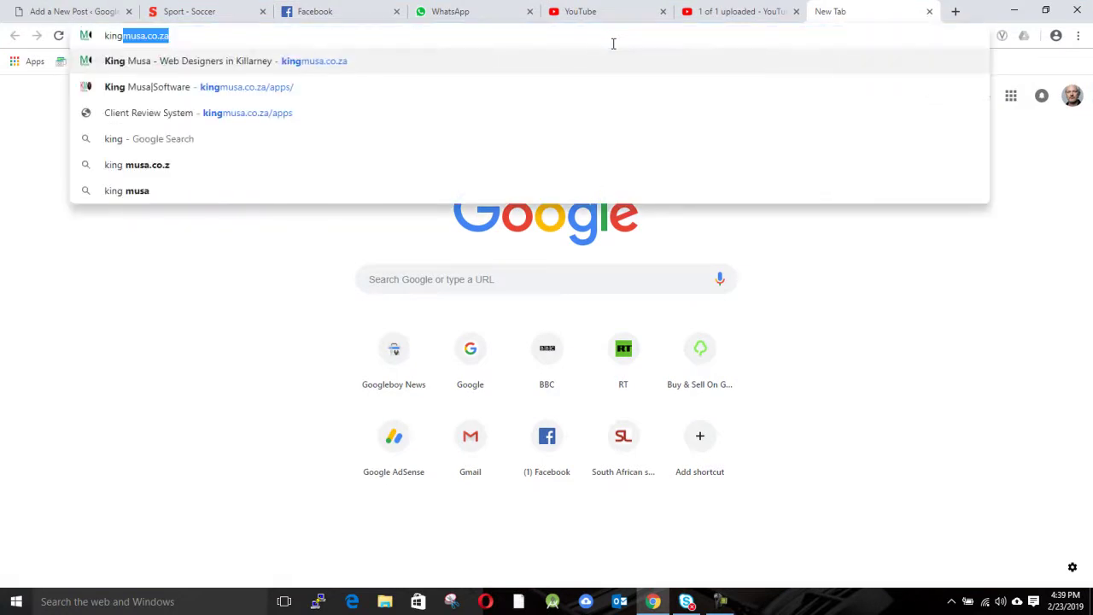
pyautogui.press('Right')
pyautogui.write('/ap')
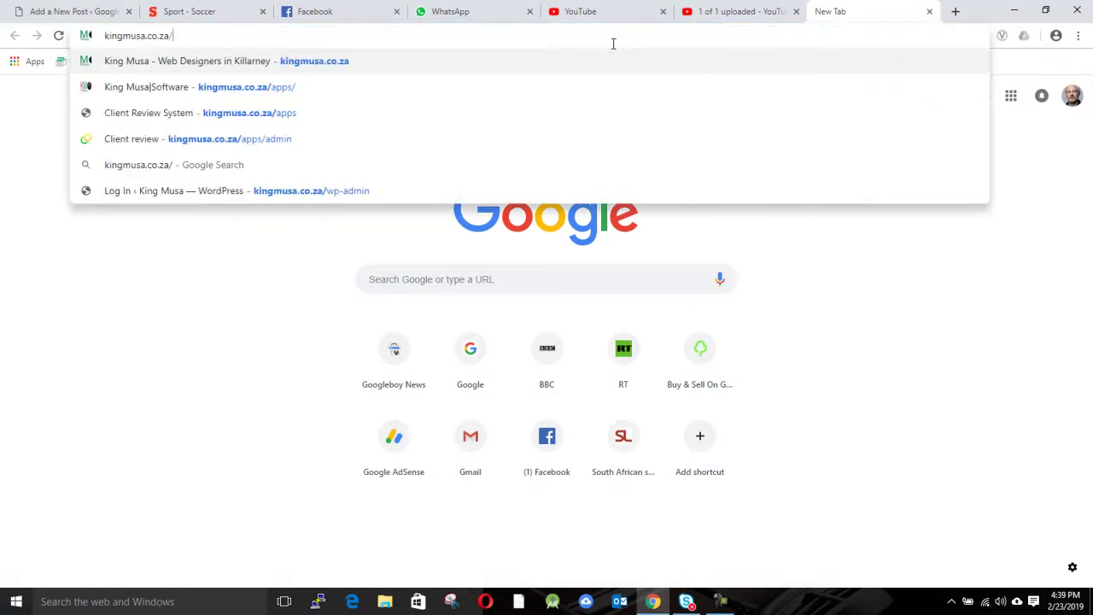
pyautogui.press('Return')
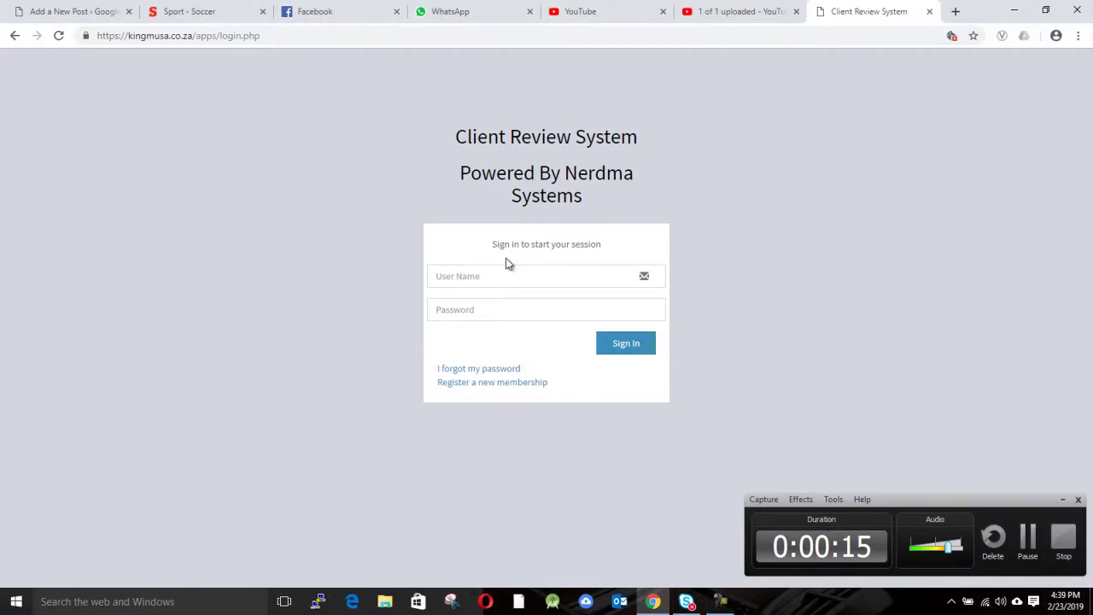
# Step: Sign in with the account's username and password to open the Jeppe College dashboard
pyautogui.click(501, 267)
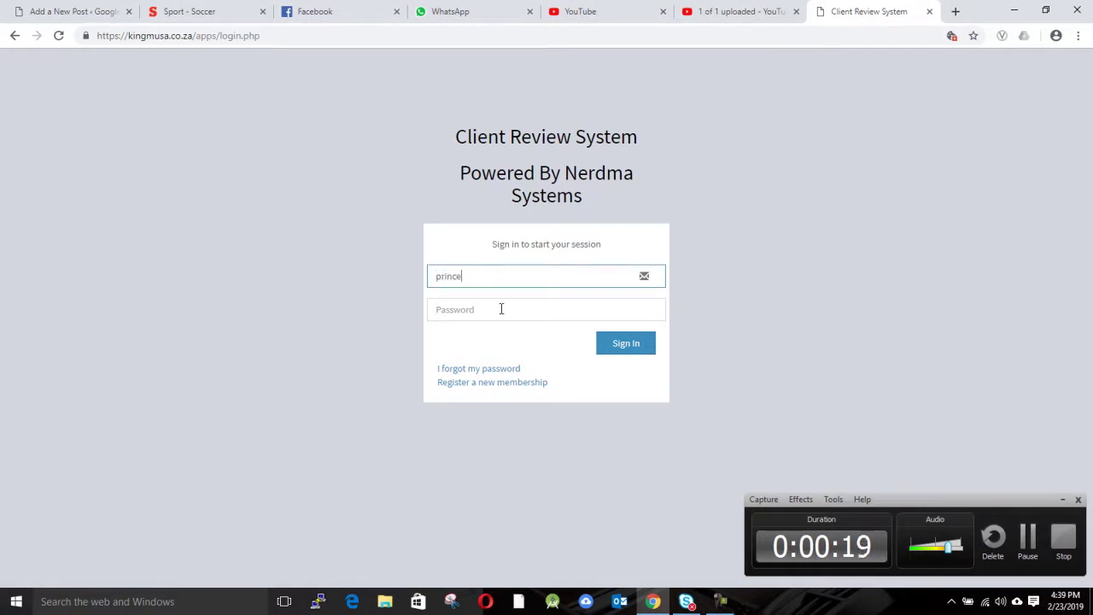
pyautogui.click(501, 308)
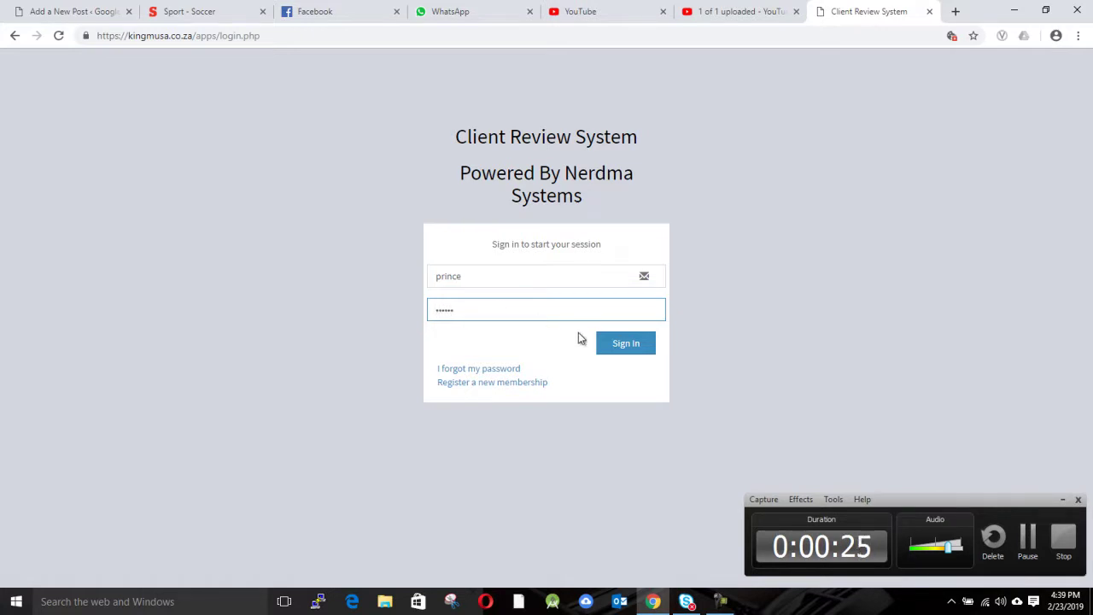
pyautogui.click(606, 345)
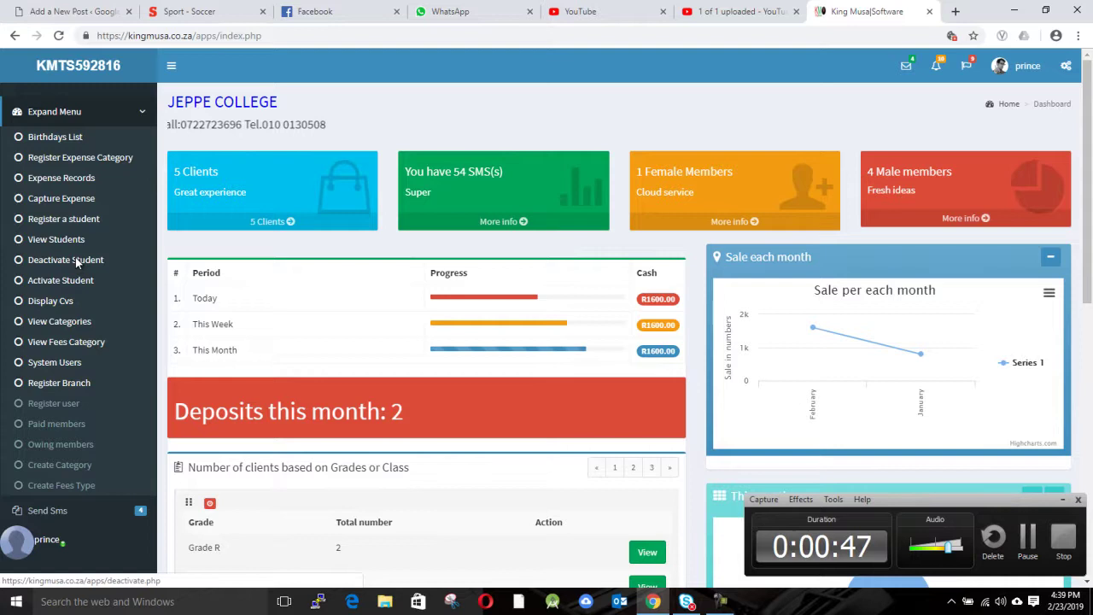
# Step: Deactivate the premium-rank student on the Deactivate Student page, confirm, and return Home
pyautogui.click(75, 263)
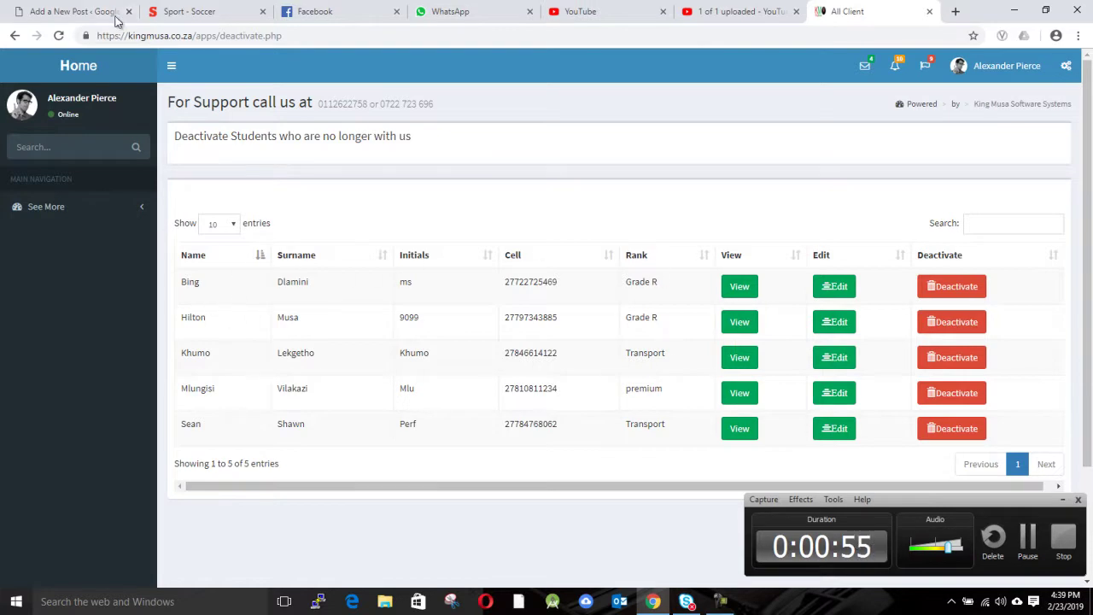
pyautogui.click(64, 67)
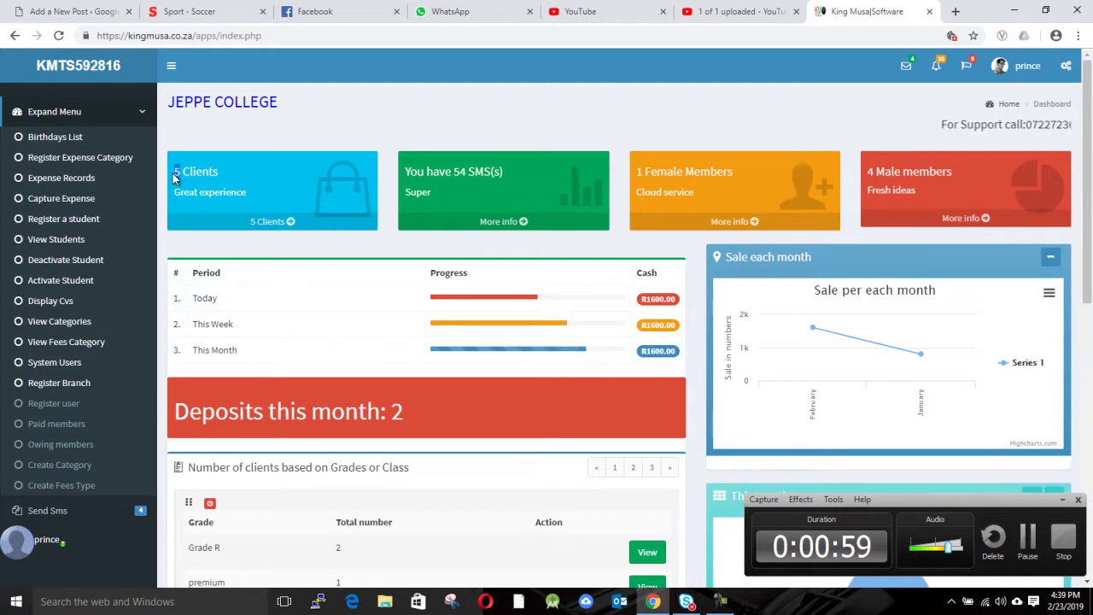
pyautogui.click(80, 263)
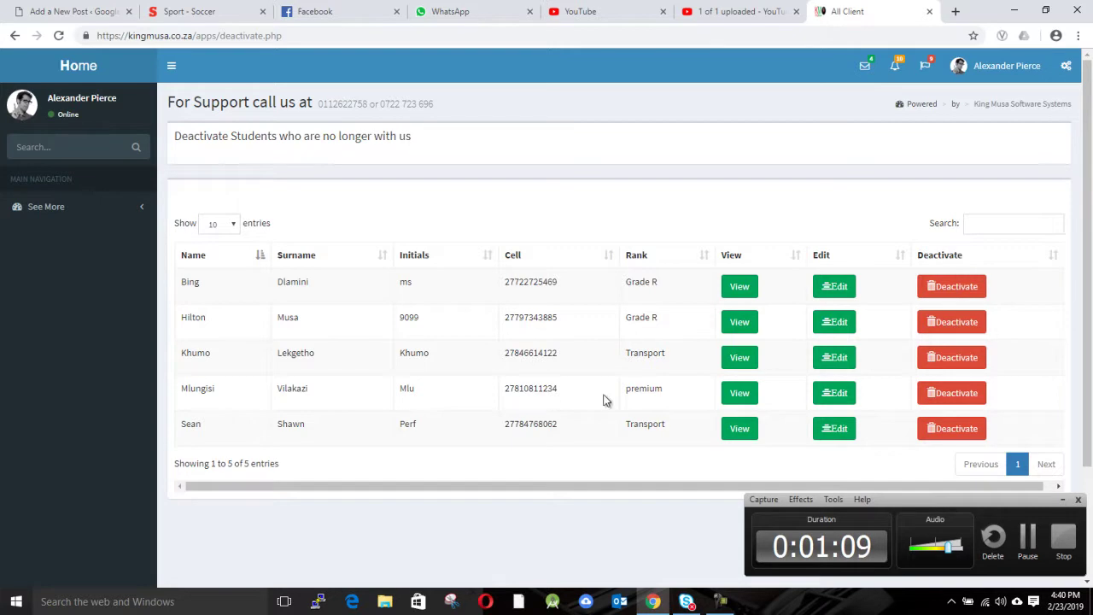
pyautogui.click(981, 399)
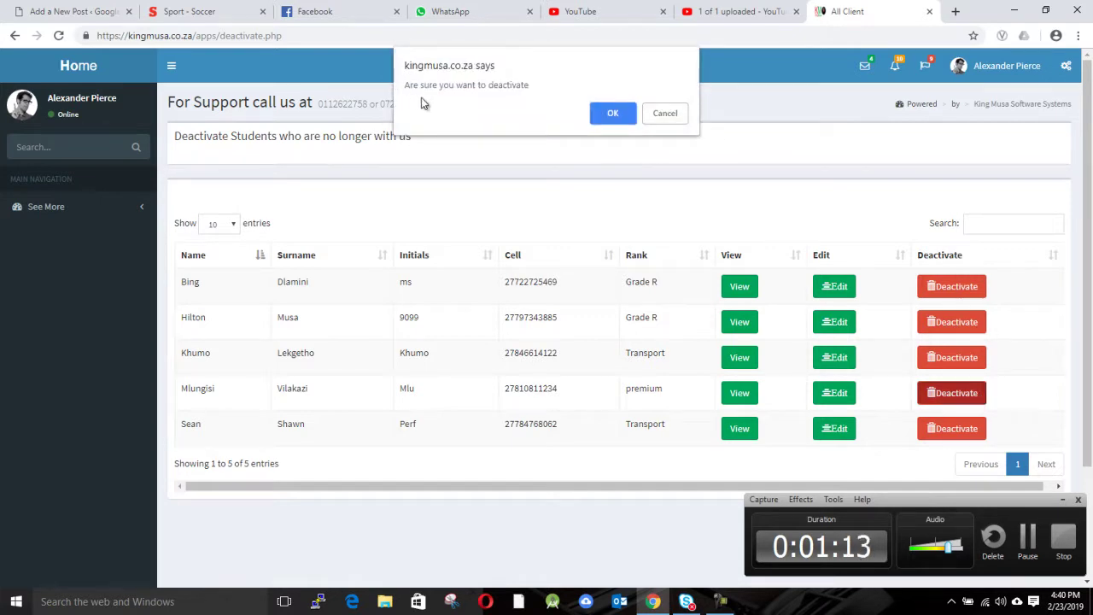
pyautogui.click(612, 115)
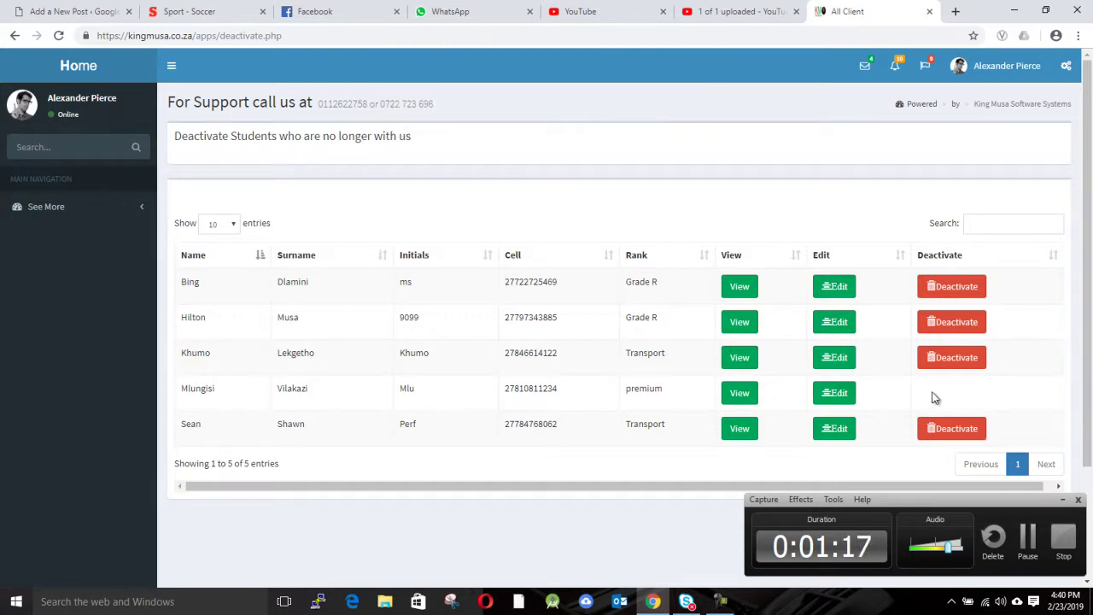
pyautogui.click(78, 65)
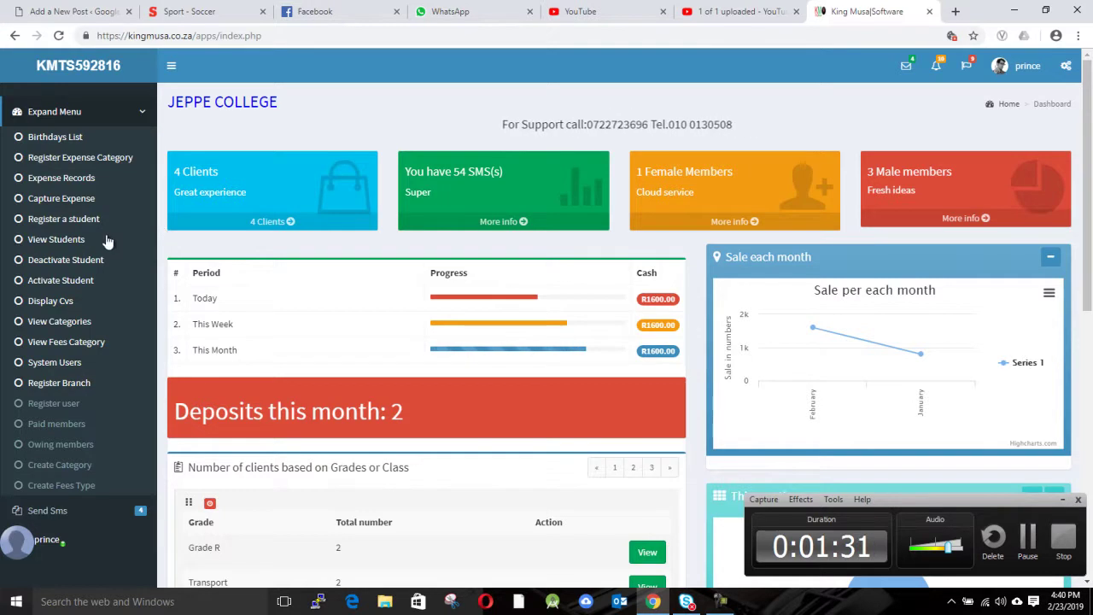
pyautogui.click(60, 239)
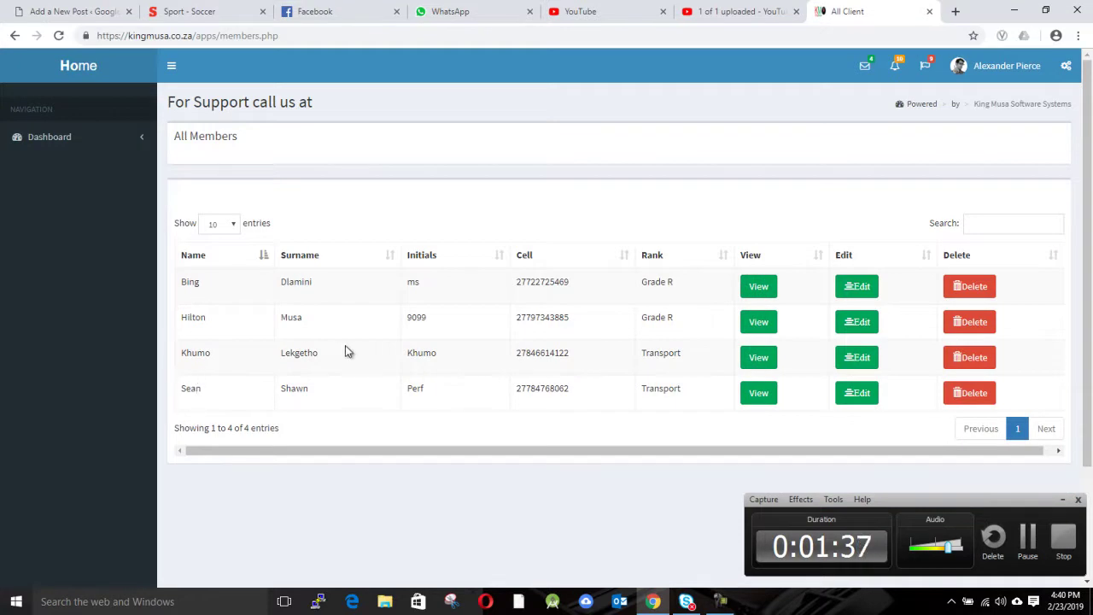
pyautogui.click(96, 61)
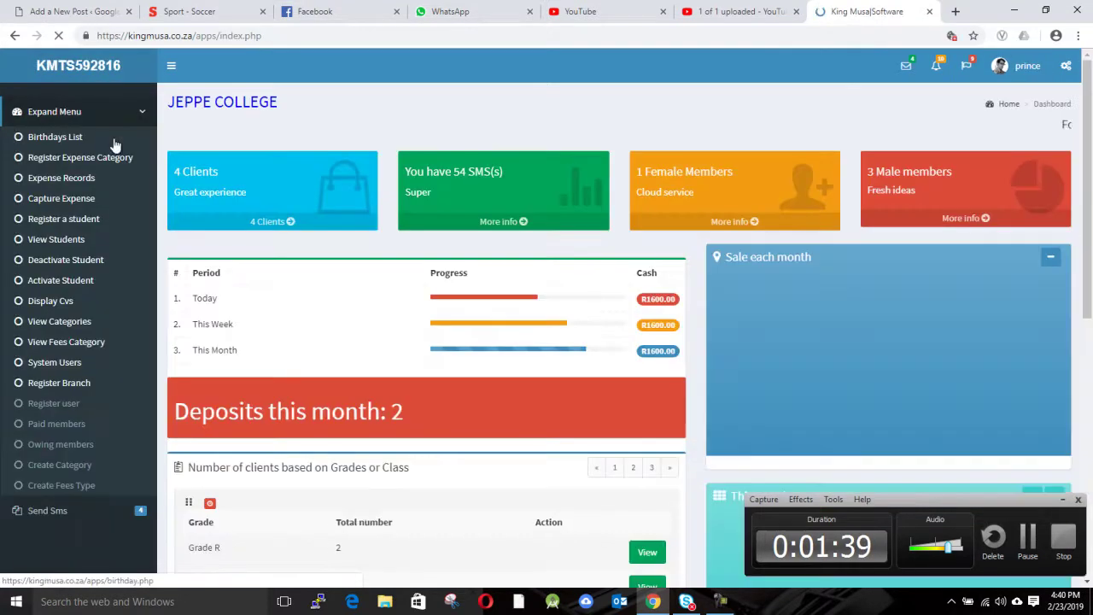
pyautogui.click(67, 259)
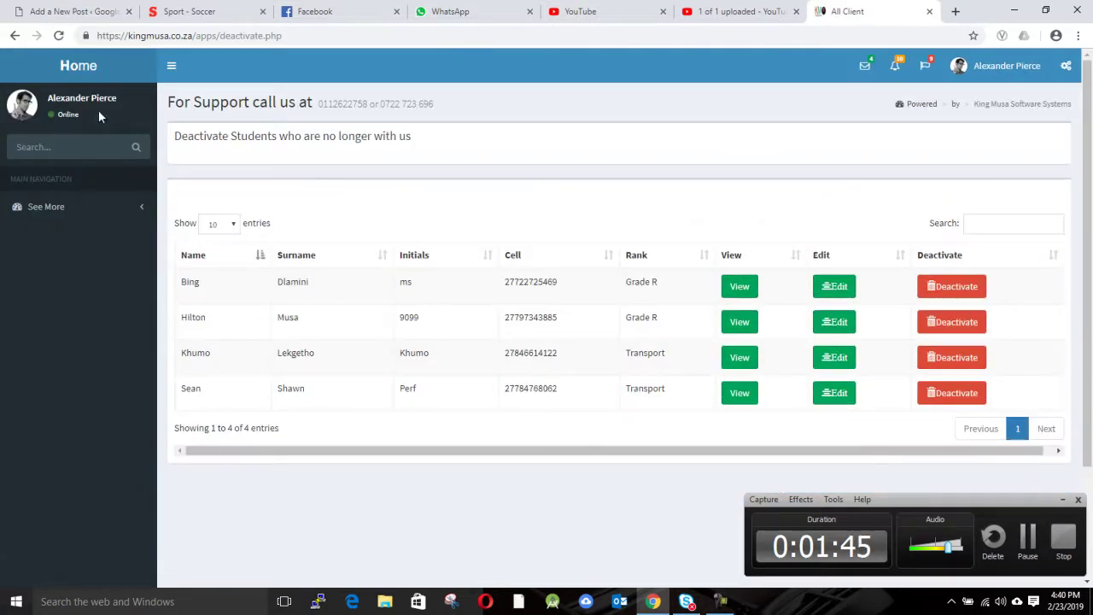
pyautogui.click(88, 74)
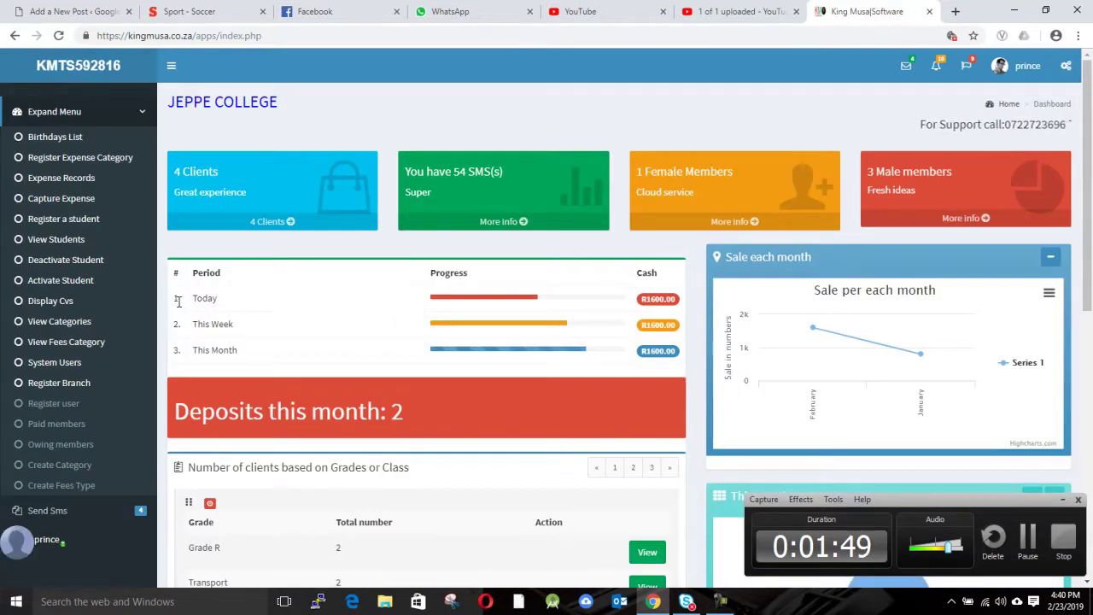
# Step: Activate the single premium-rank student listed on the Activate Students page and confirm with OK
pyautogui.click(78, 280)
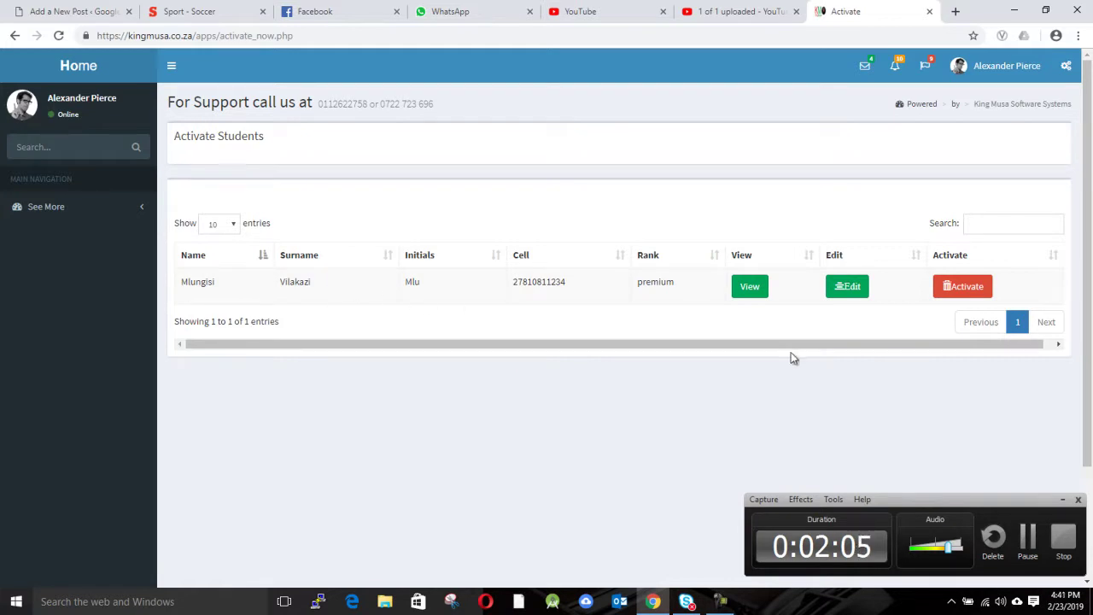
pyautogui.click(972, 288)
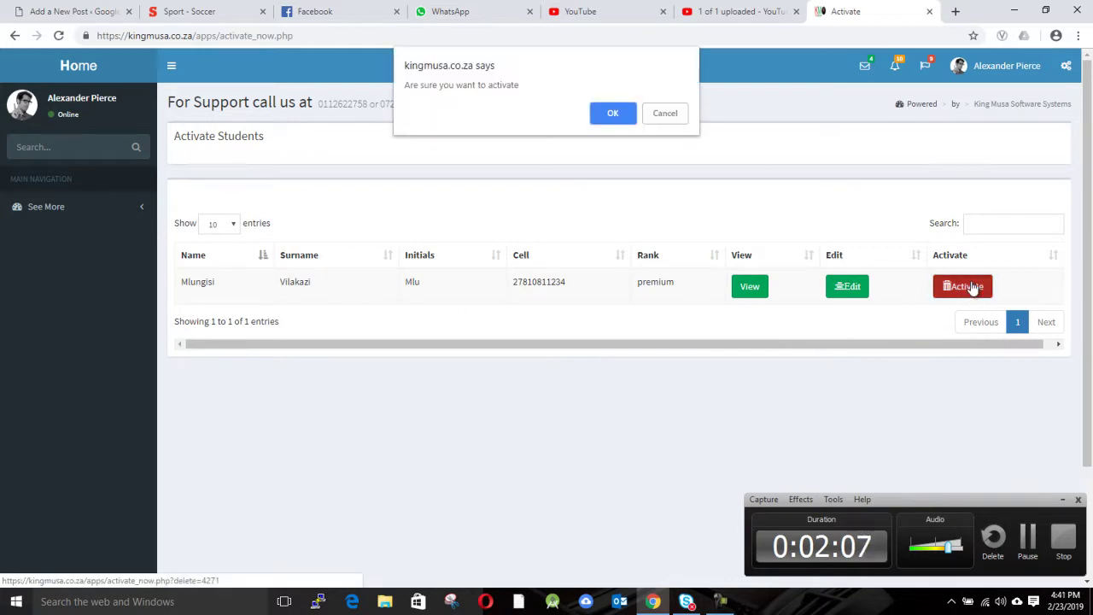
pyautogui.click(616, 114)
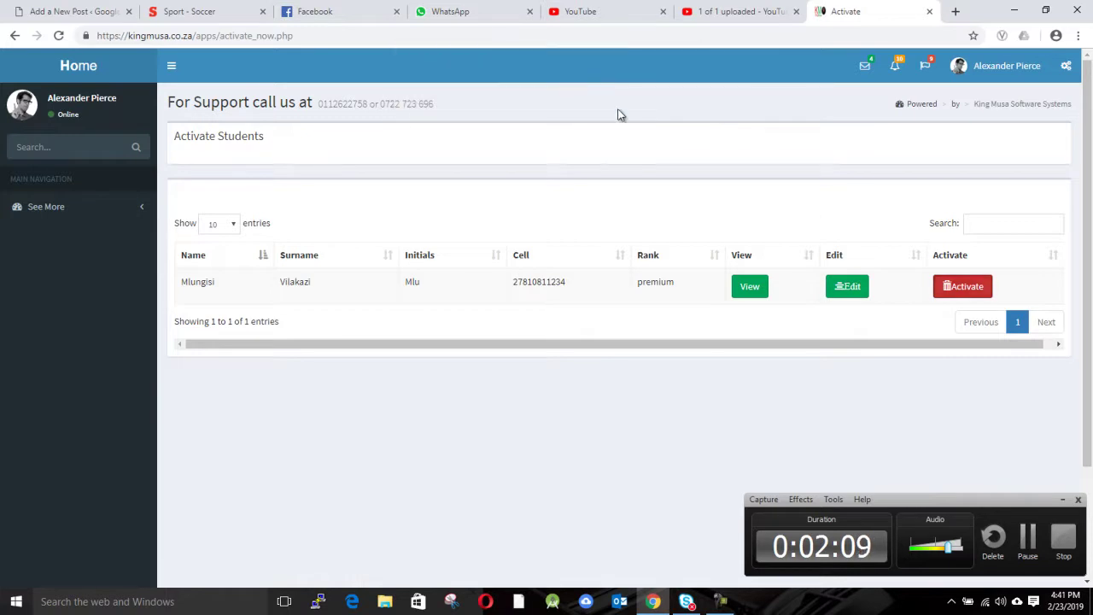
# Step: Check both student lists show the student active again, ending on the 5-client dashboard
pyautogui.click(78, 68)
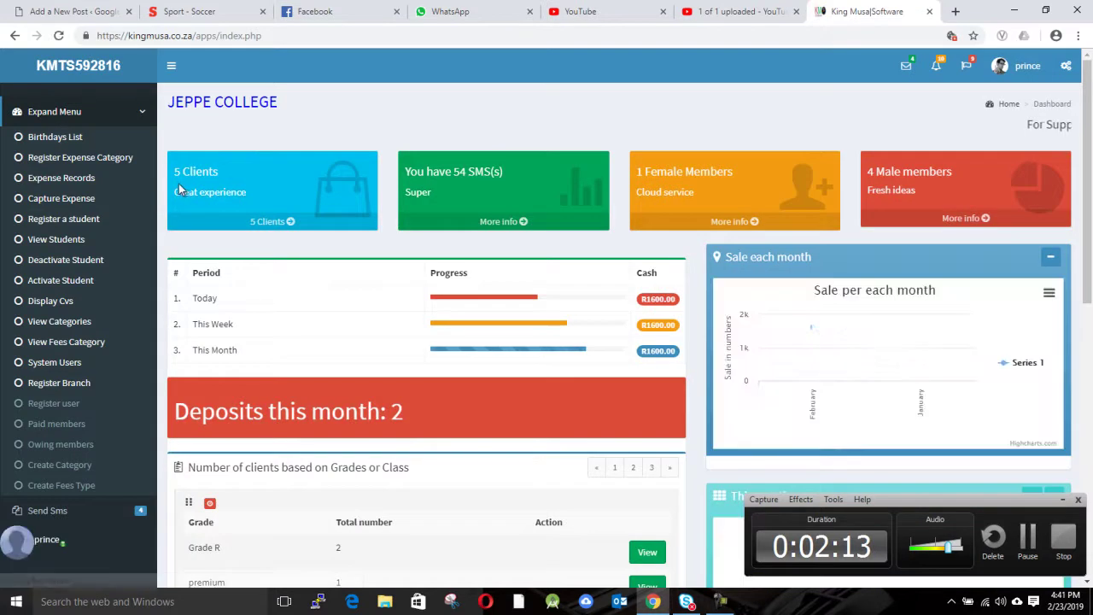
pyautogui.click(76, 279)
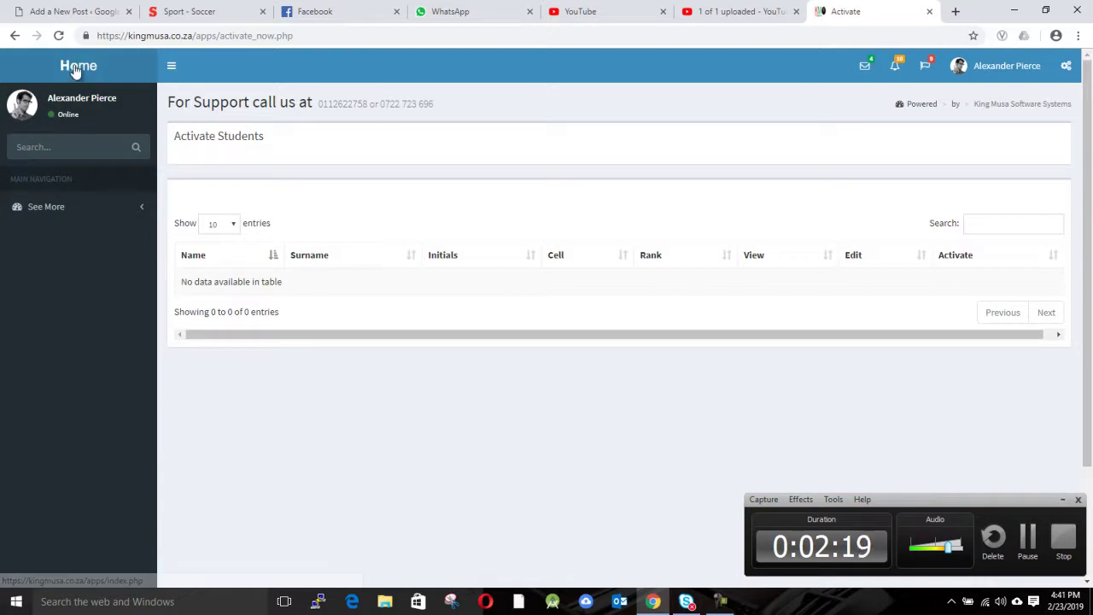
pyautogui.click(75, 70)
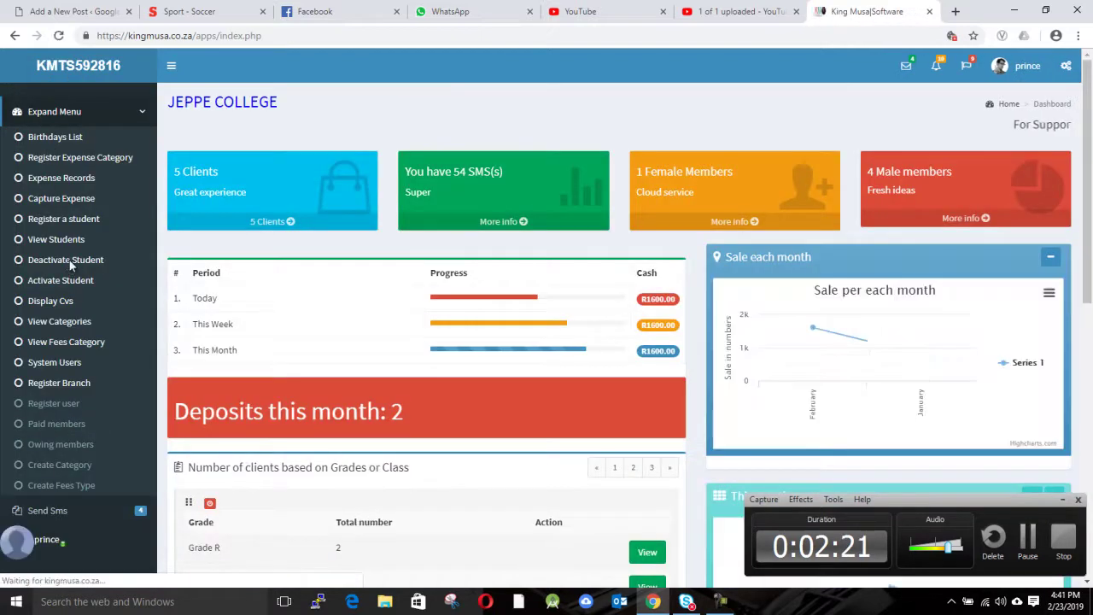
pyautogui.click(69, 260)
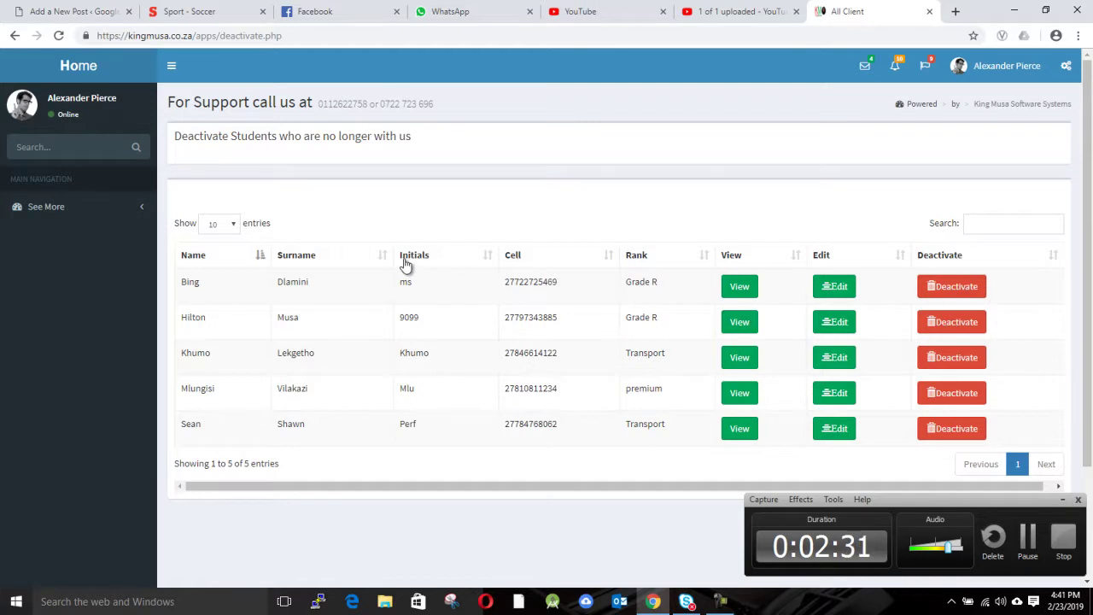
pyautogui.click(68, 61)
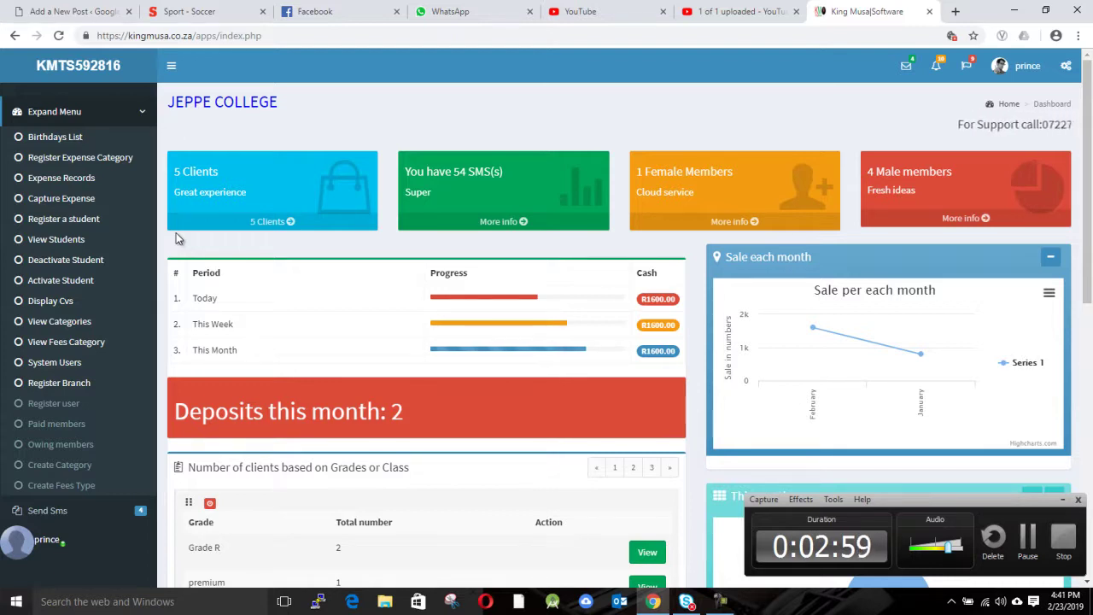
pyautogui.scroll(-1, 473, 302)
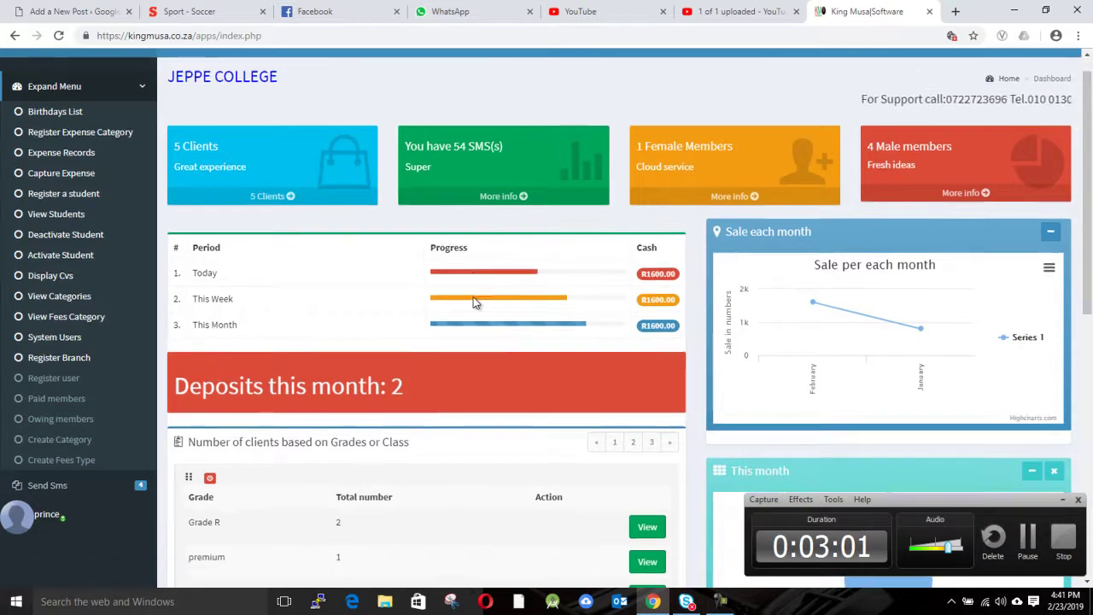
pyautogui.scroll(-5, 475, 302)
pyautogui.scroll(1, 475, 302)
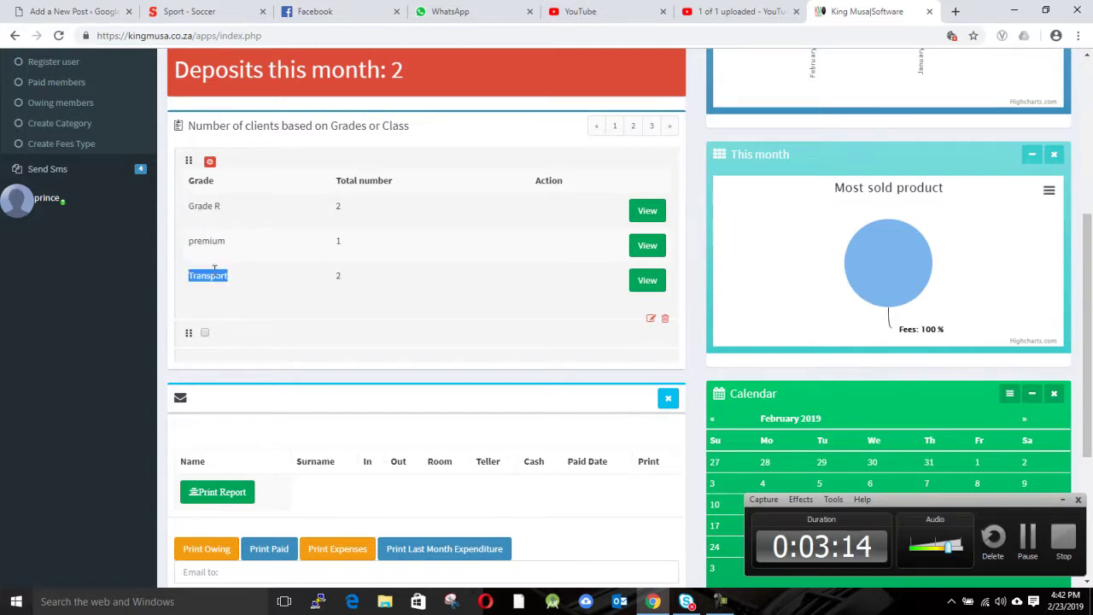
pyautogui.scroll(3, 214, 269)
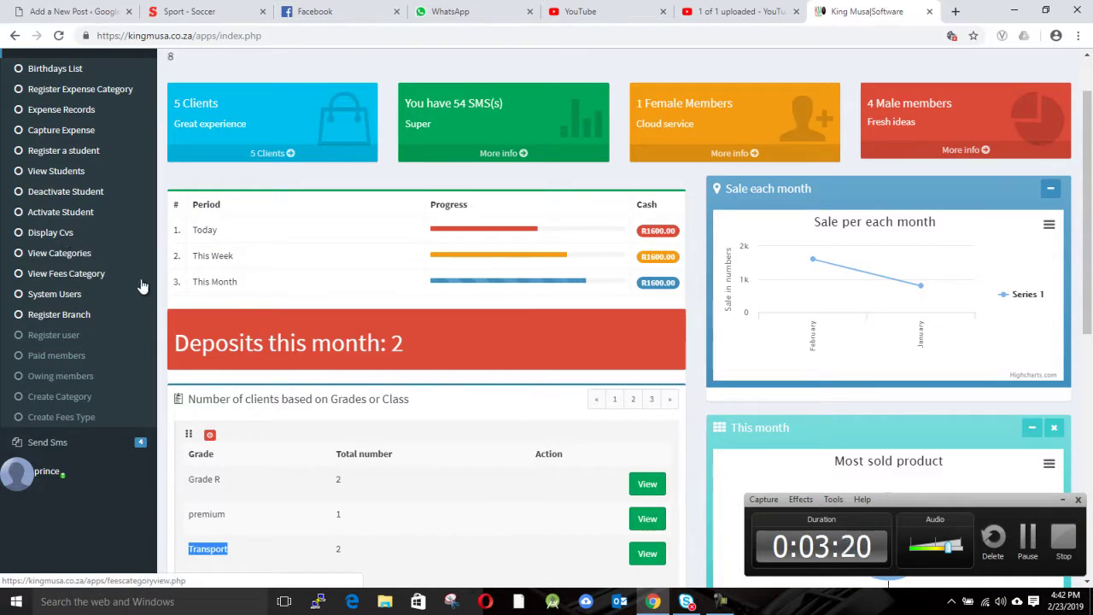
pyautogui.scroll(-2, 141, 286)
pyautogui.scroll(1, 295, 335)
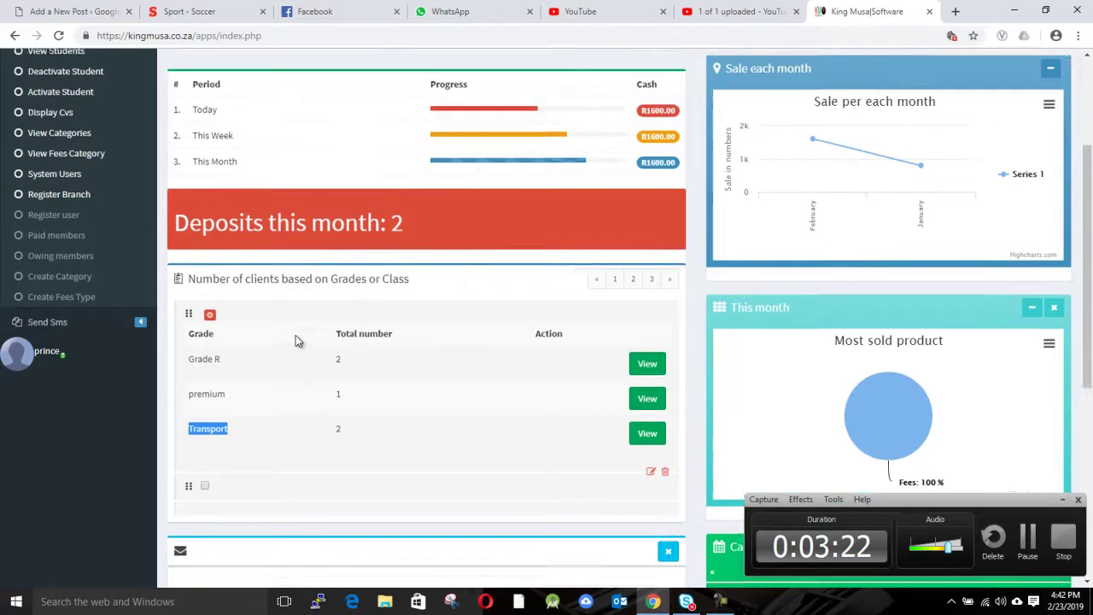
pyautogui.scroll(-2, 312, 358)
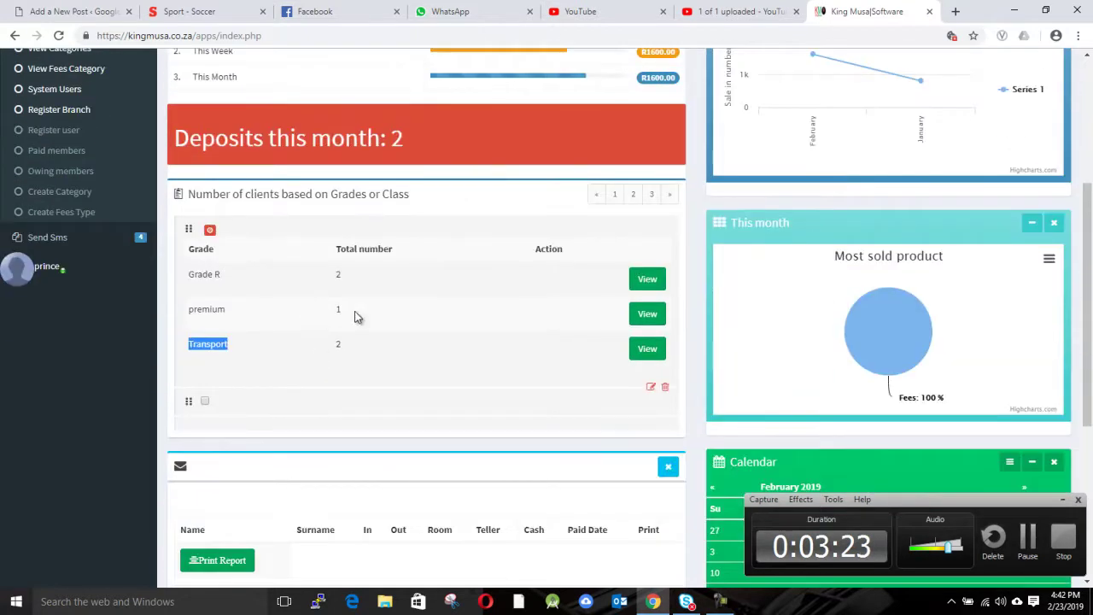
pyautogui.click(209, 274)
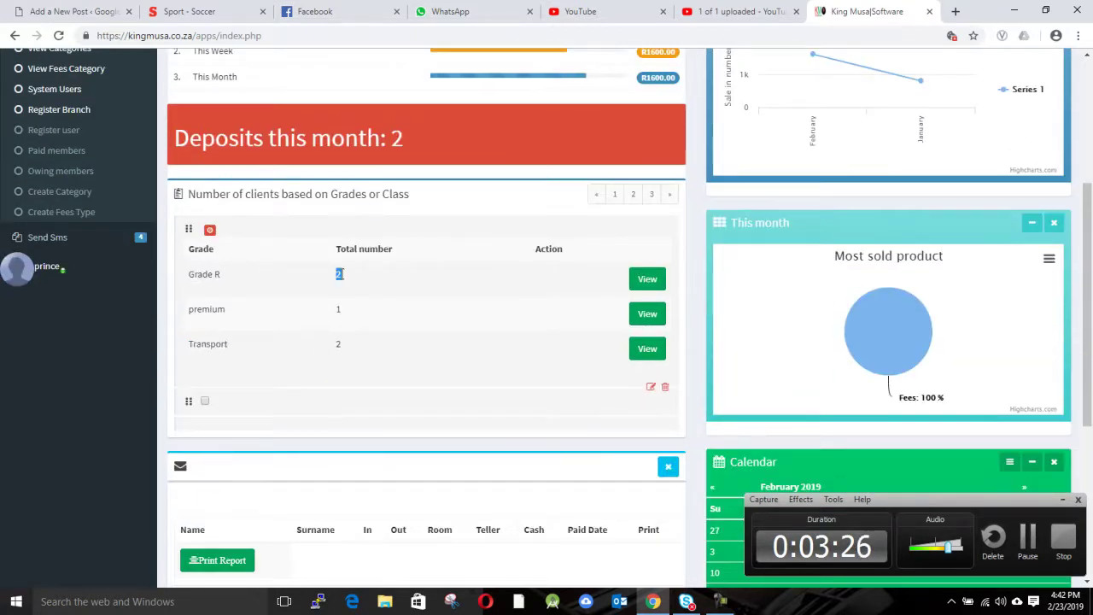
pyautogui.doubleClick(203, 275)
pyautogui.doubleClick(215, 310)
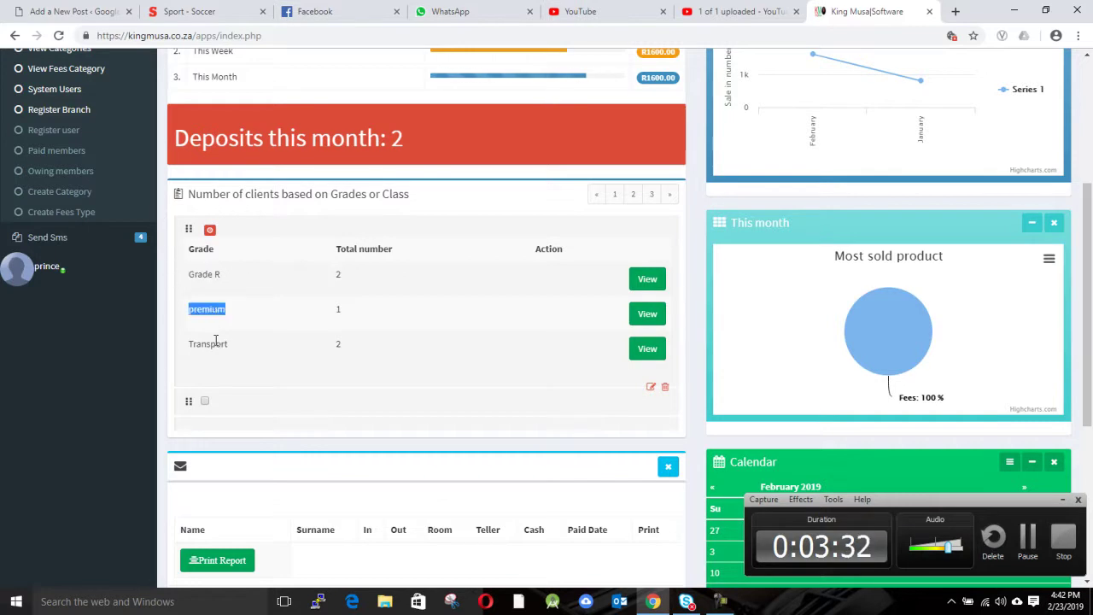
pyautogui.doubleClick(216, 342)
pyautogui.doubleClick(210, 311)
pyautogui.doubleClick(210, 343)
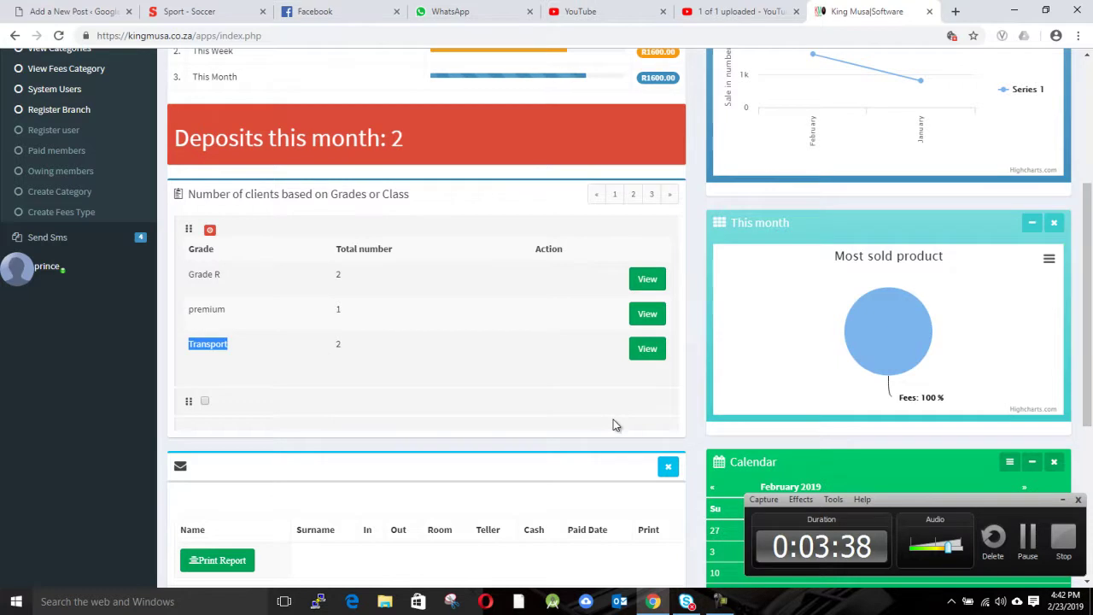
pyautogui.scroll(1, 615, 424)
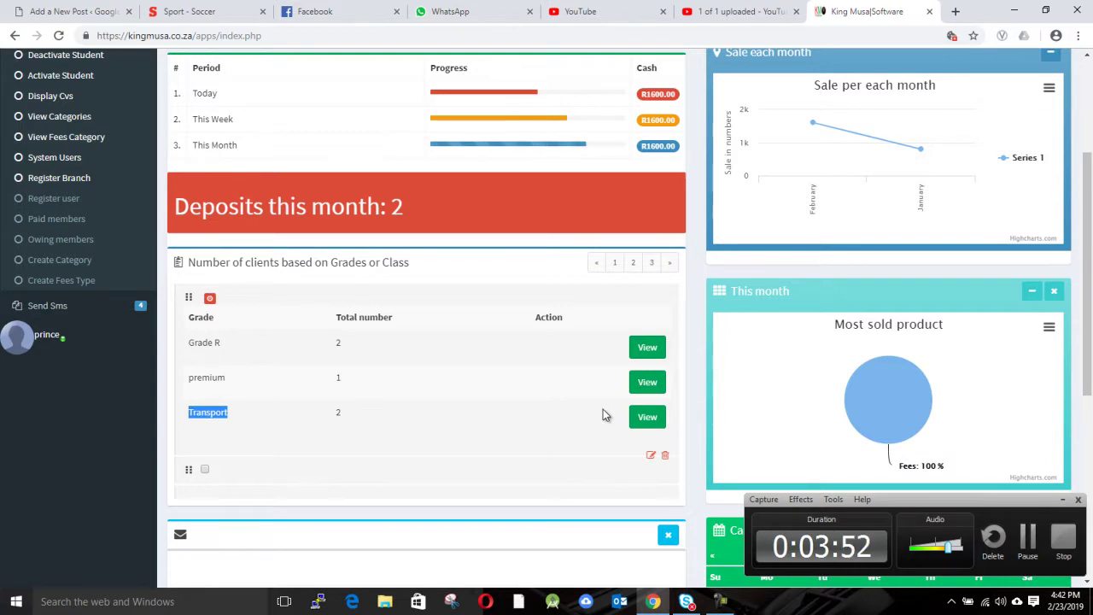
pyautogui.scroll(1, 607, 424)
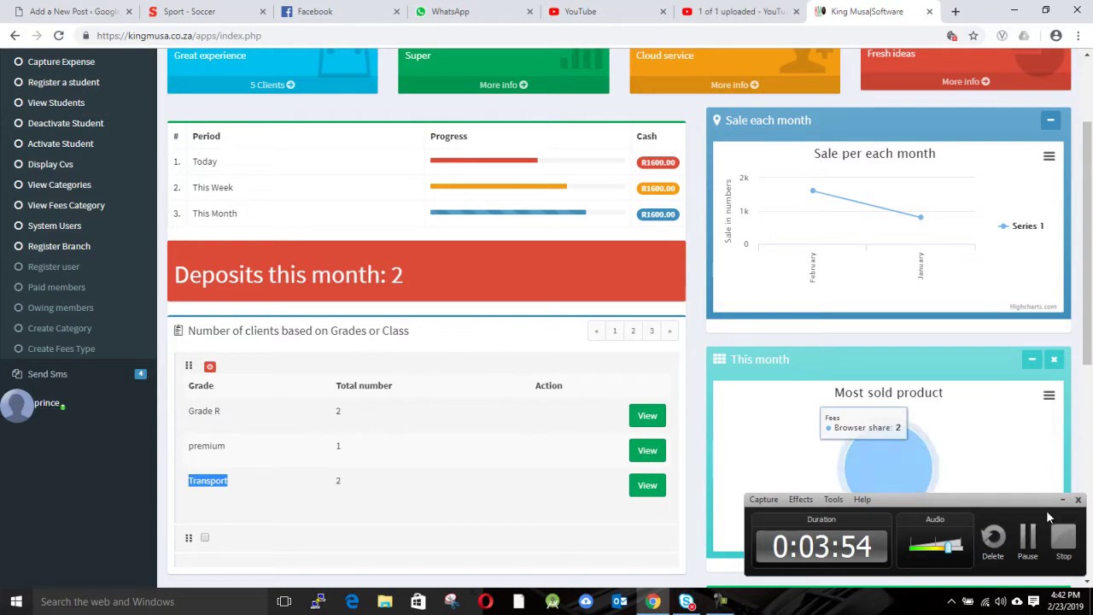